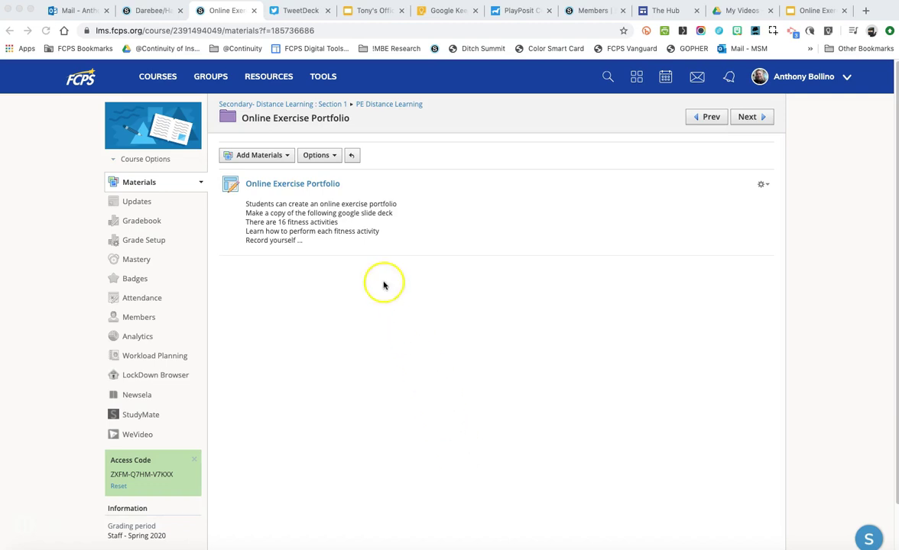
Open the Online Exercise Portfolio assignment and make a personal copy of its linked Google slide deck
{"action": "scroll", "coordinate": [353, 292], "scroll_direction": "down", "scroll_amount": 1}
{"action": "scroll", "coordinate": [328, 264], "scroll_direction": "up", "scroll_amount": 1}
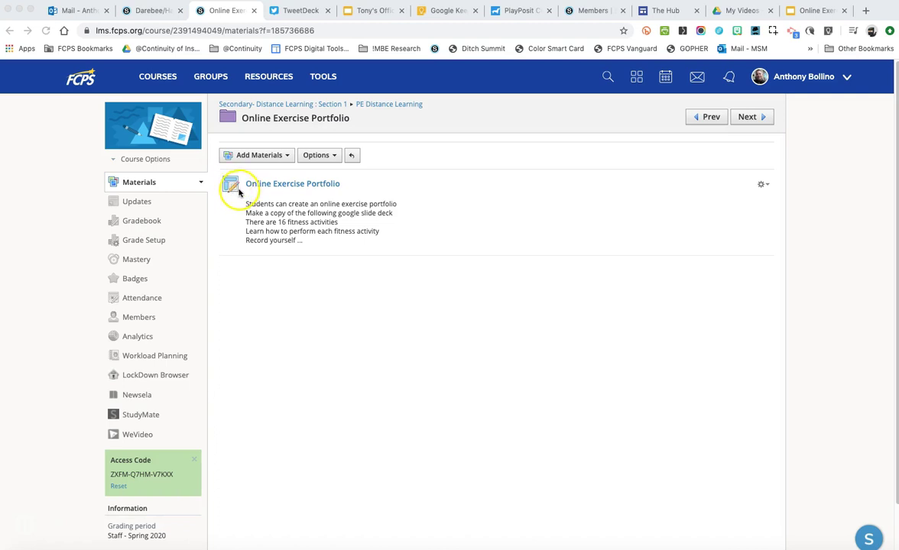
{"action": "left_click", "coordinate": [297, 184]}
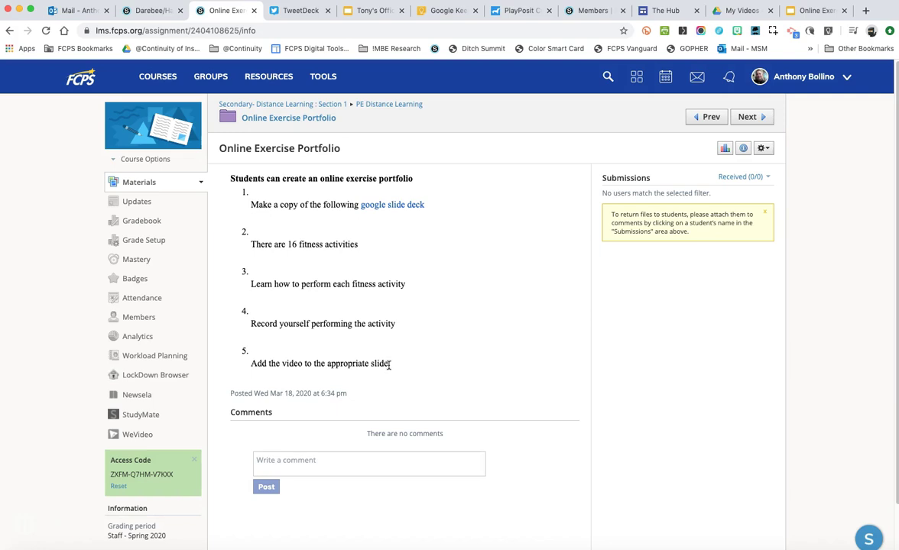
{"action": "left_click", "coordinate": [393, 363]}
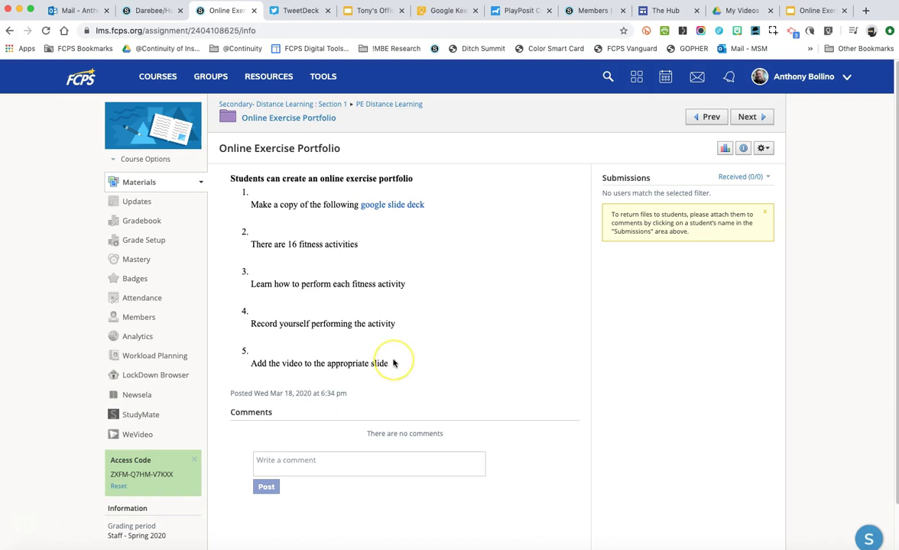
{"action": "left_click", "coordinate": [380, 207]}
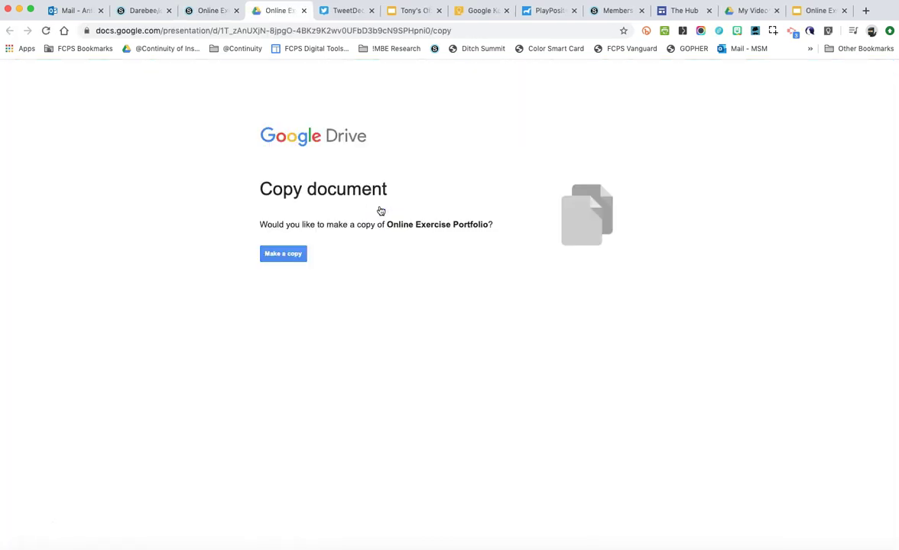
{"action": "left_click", "coordinate": [284, 253]}
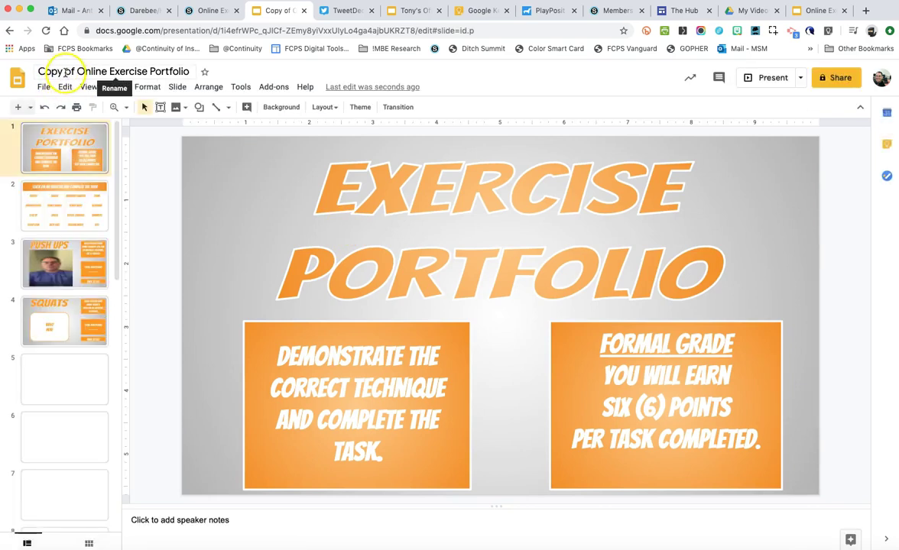
Rename the copied presentation by replacing "Copy of" with the teacher's surname before "Online Exercise Portfolio"
{"action": "left_click_drag", "start_coordinate": [74, 71], "coordinate": [16, 69]}
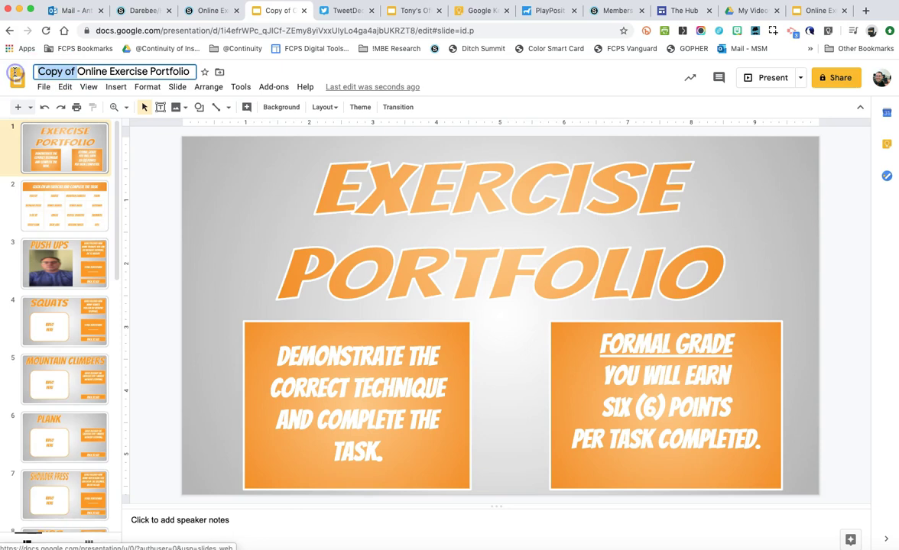
{"action": "type", "text": "Bollino"}
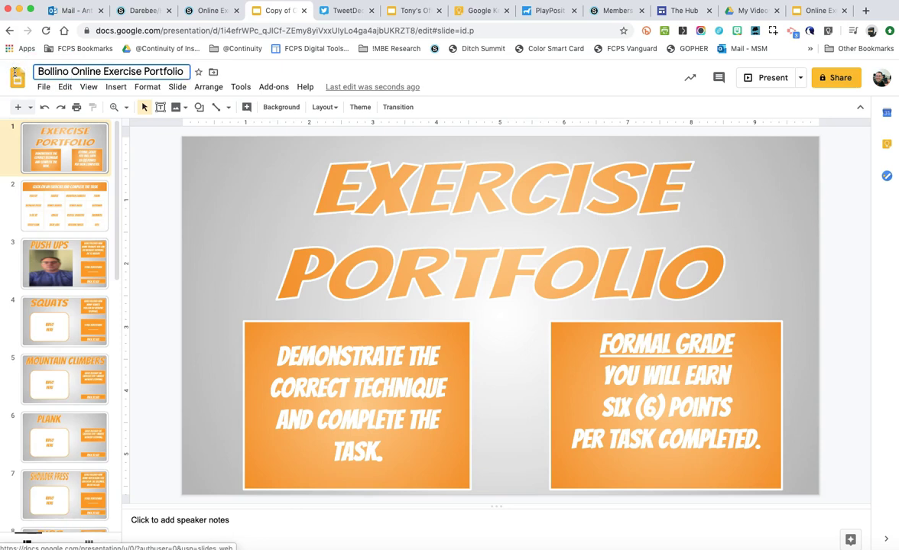
{"action": "key", "text": "Return"}
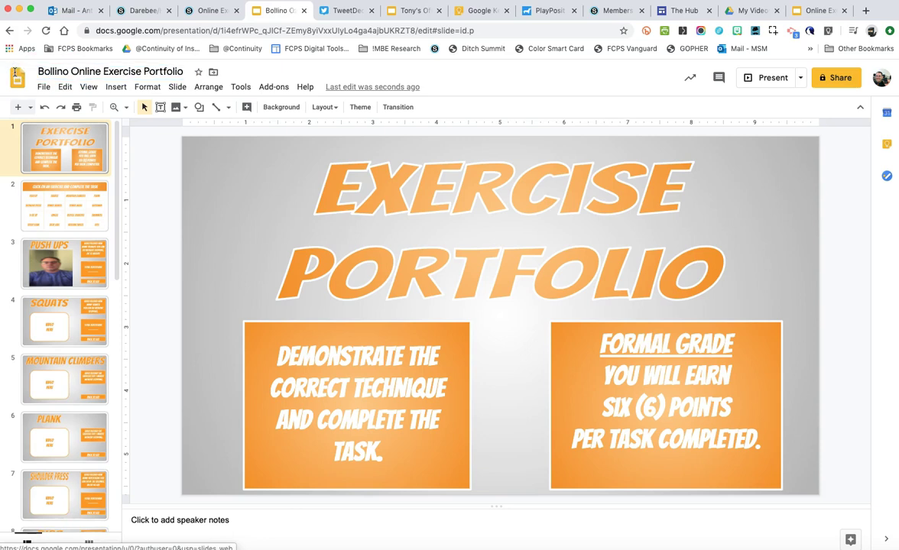
Delete the sample video from the Push Ups slide and return to the title slide
{"action": "left_click", "coordinate": [57, 252]}
{"action": "left_click", "coordinate": [457, 323]}
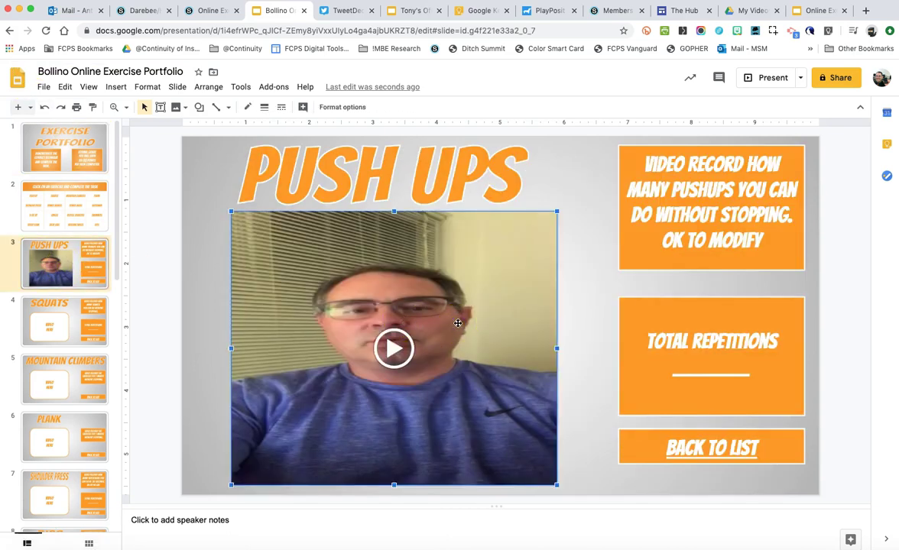
{"action": "key", "text": "Delete"}
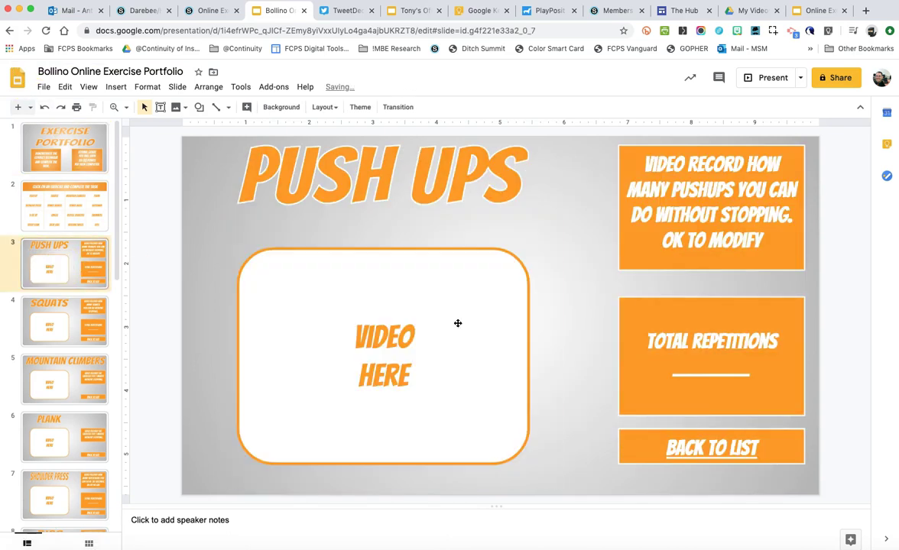
{"action": "left_click", "coordinate": [51, 136]}
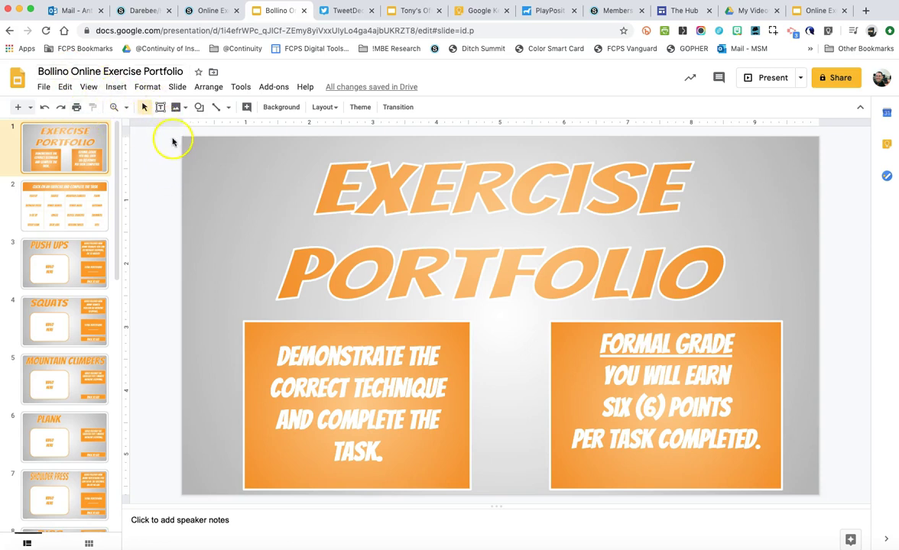
Edit the Schoology assignment and remove the first numbered instruction about copying the google slide deck, including its list item
{"action": "left_click", "coordinate": [218, 13]}
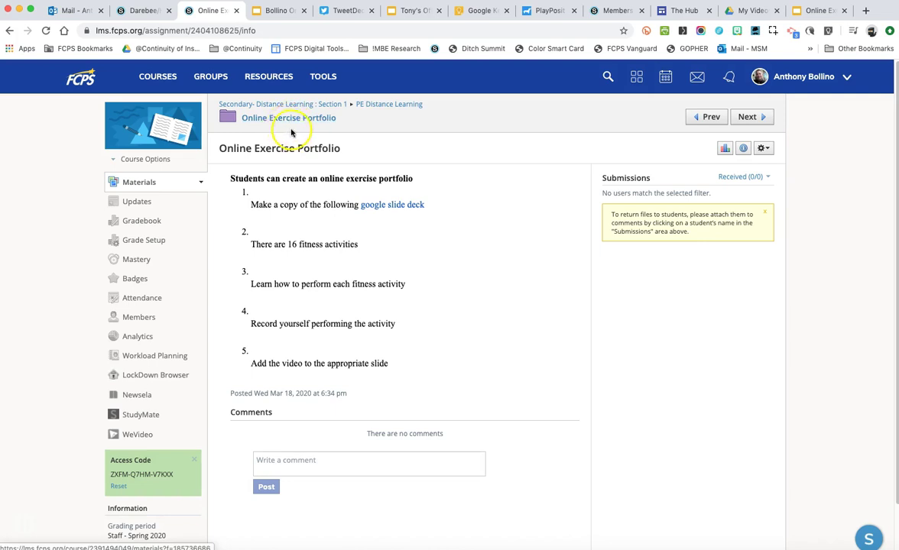
{"action": "left_click", "coordinate": [763, 149]}
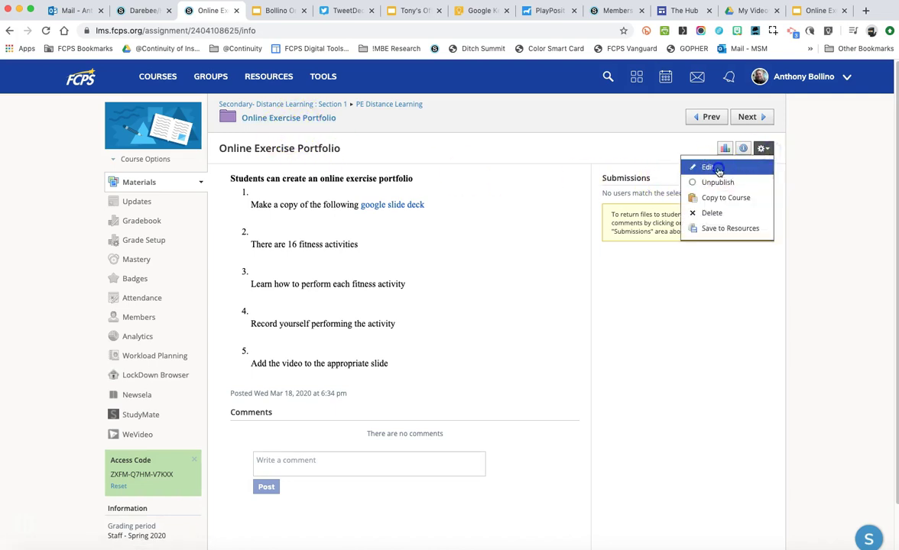
{"action": "left_click", "coordinate": [749, 170]}
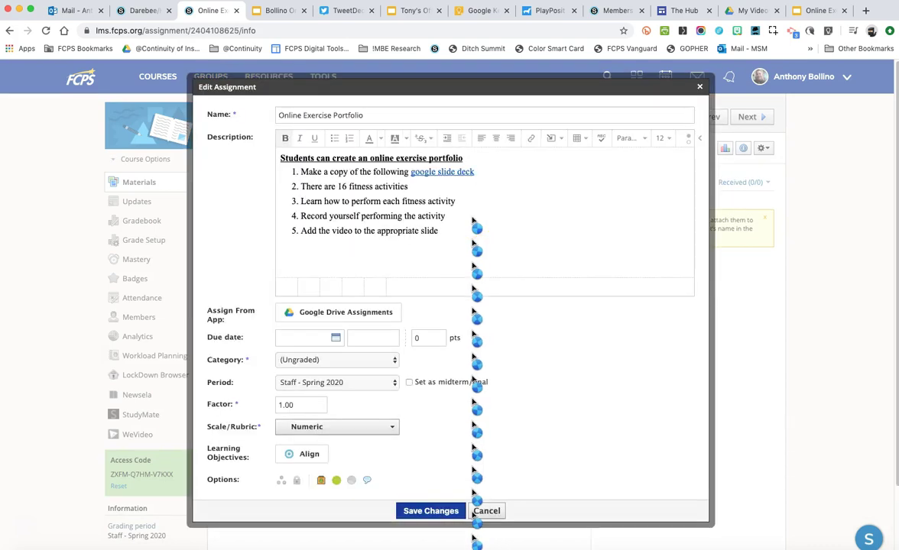
{"action": "left_click", "coordinate": [481, 172]}
{"action": "left_click_drag", "start_coordinate": [479, 172], "coordinate": [410, 172]}
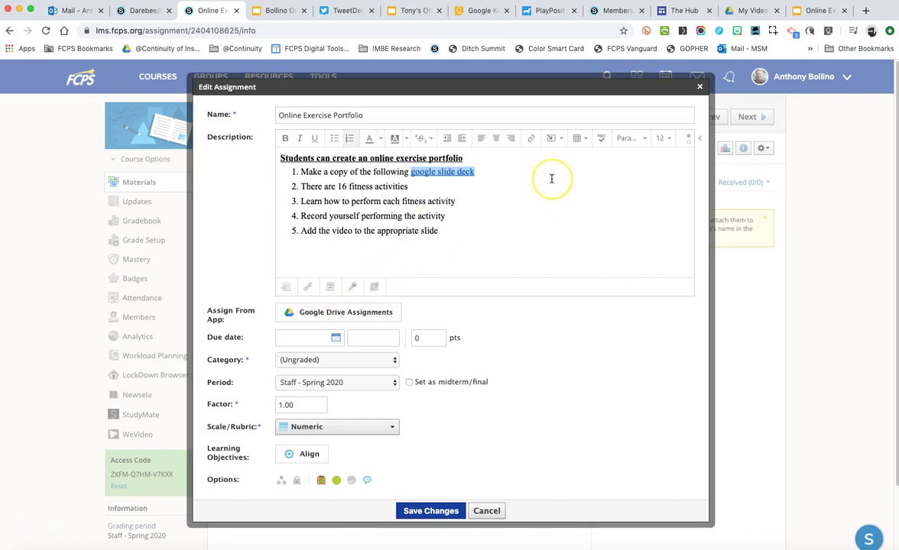
{"action": "key", "text": "BackSpace"}
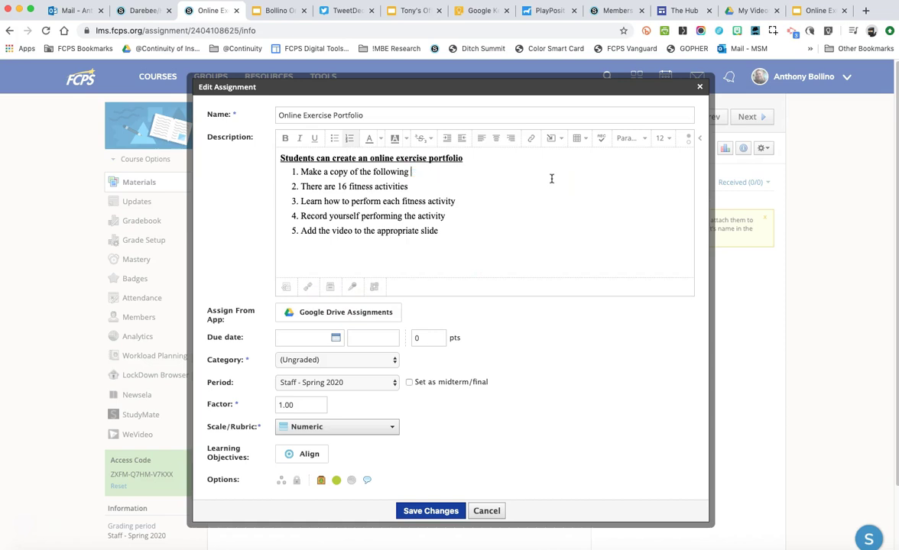
{"action": "left_click_drag", "start_coordinate": [411, 172], "coordinate": [302, 173]}
{"action": "key", "text": "Delete"}
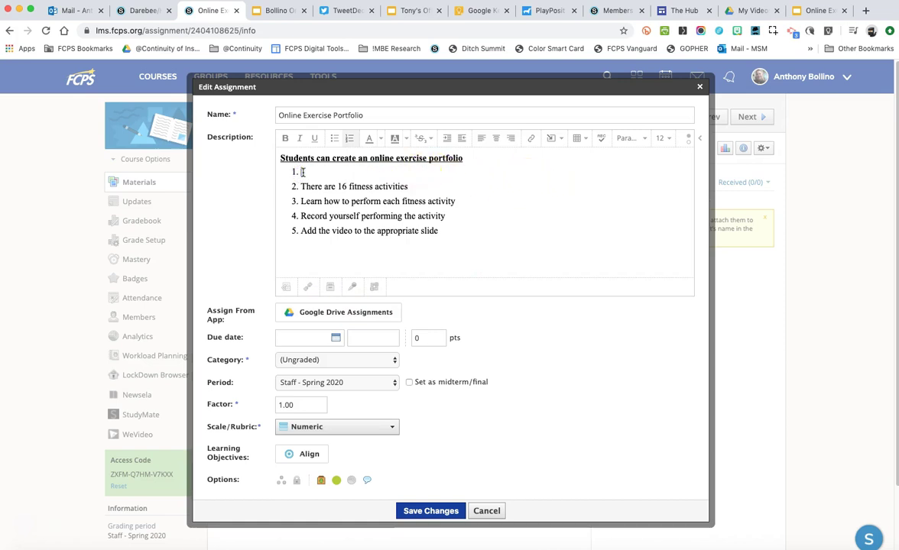
{"action": "key", "text": "Delete"}
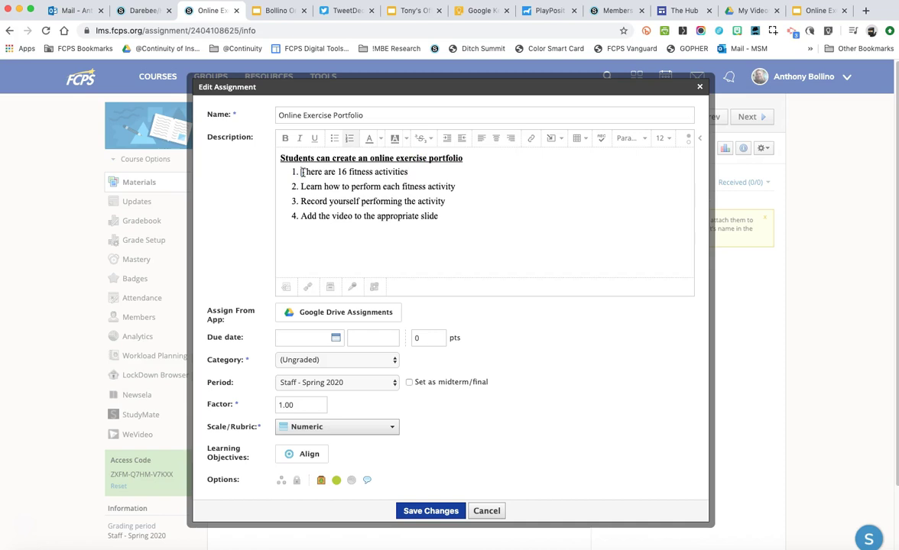
Search Google Drive Assignments for the renamed Online Exercise Portfolio deck and attach it to the assignment
{"action": "left_click", "coordinate": [345, 313]}
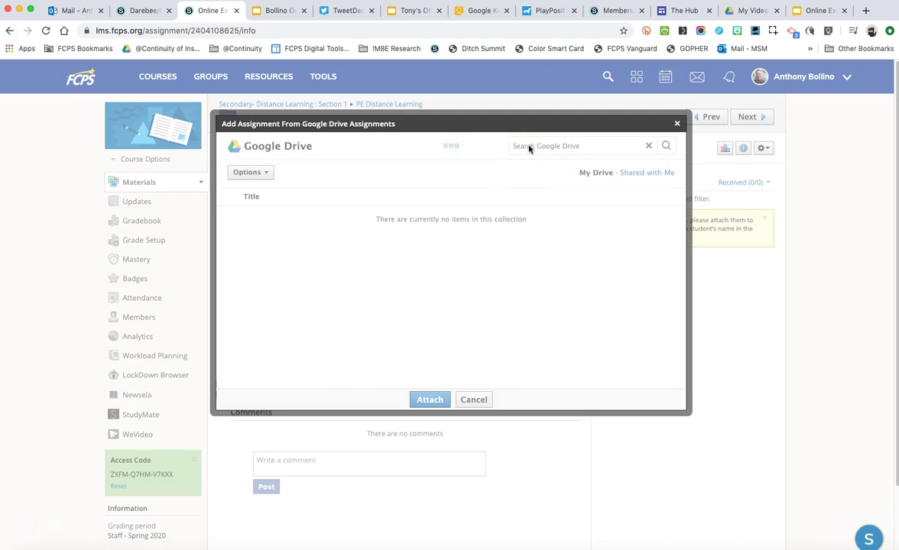
{"action": "left_click", "coordinate": [301, 220]}
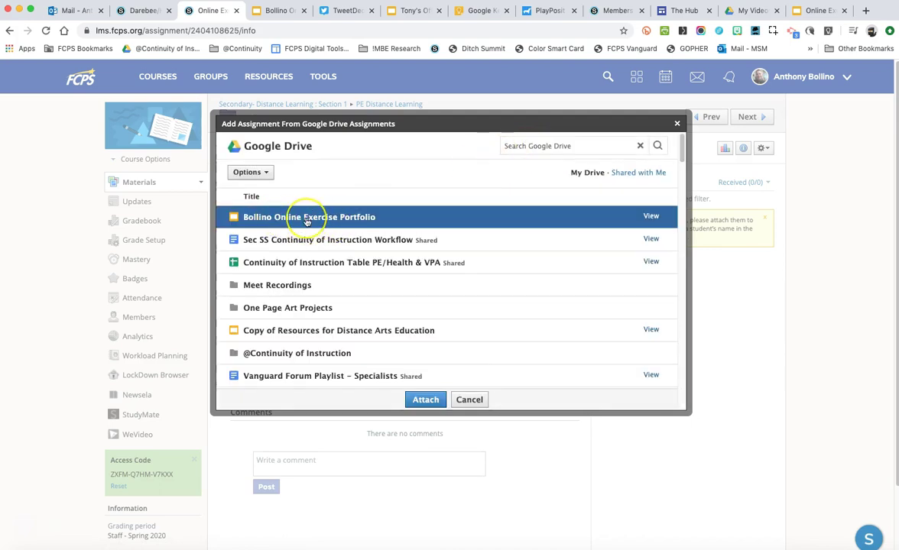
{"action": "left_click", "coordinate": [518, 145]}
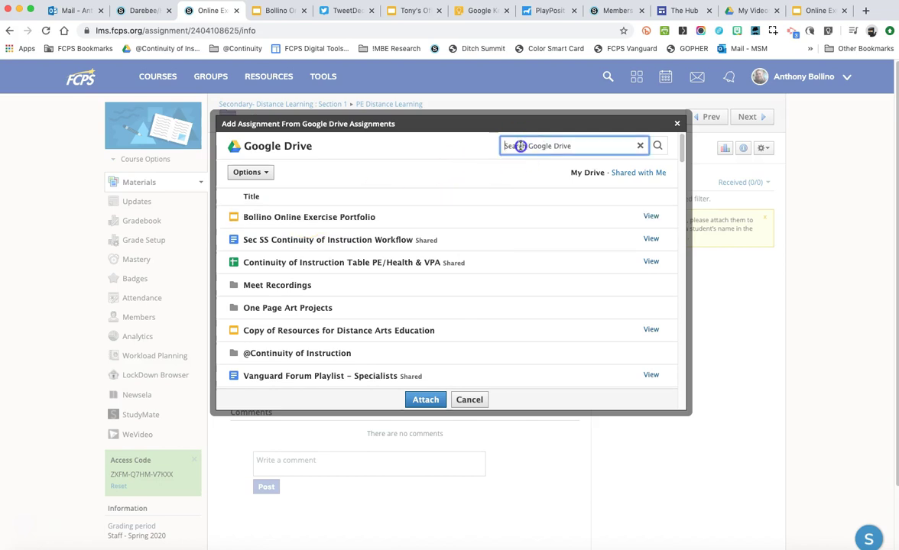
{"action": "type", "text": "Bollino Online"}
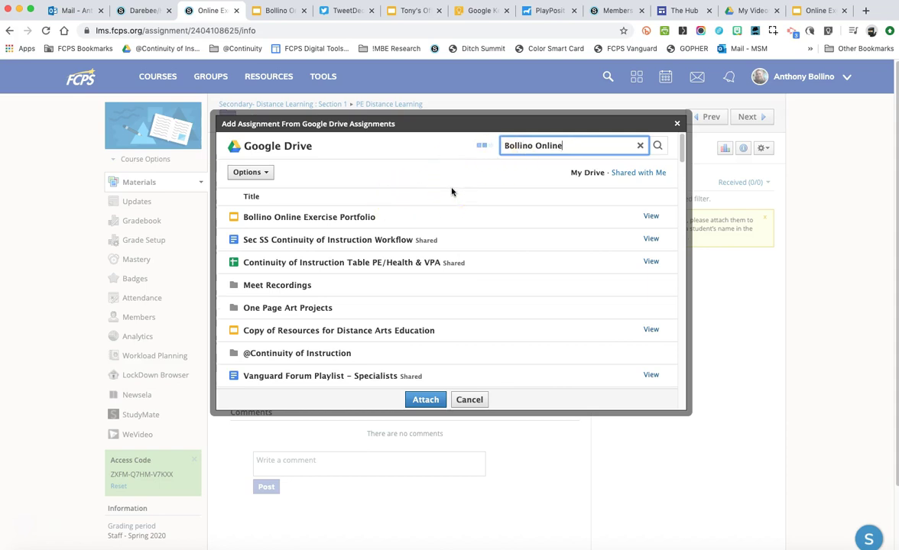
{"action": "left_click", "coordinate": [306, 242]}
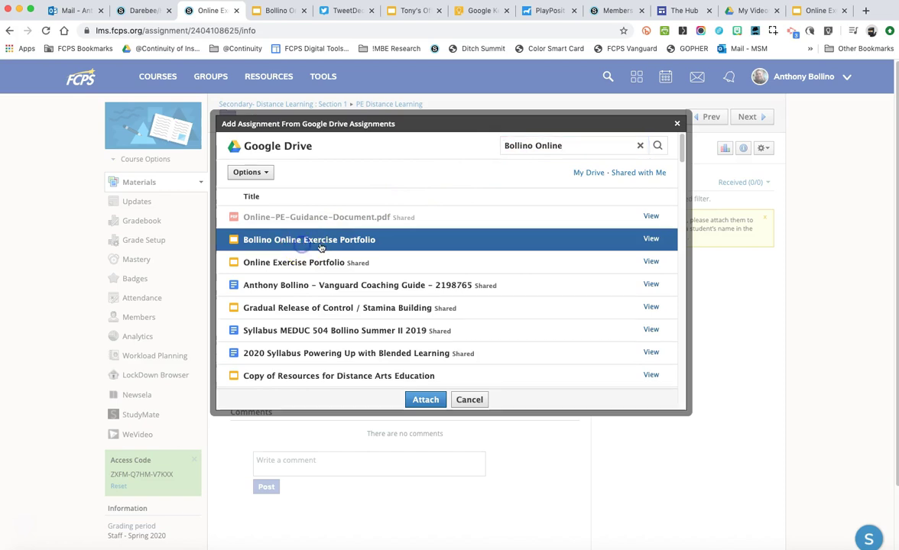
{"action": "left_click", "coordinate": [424, 399]}
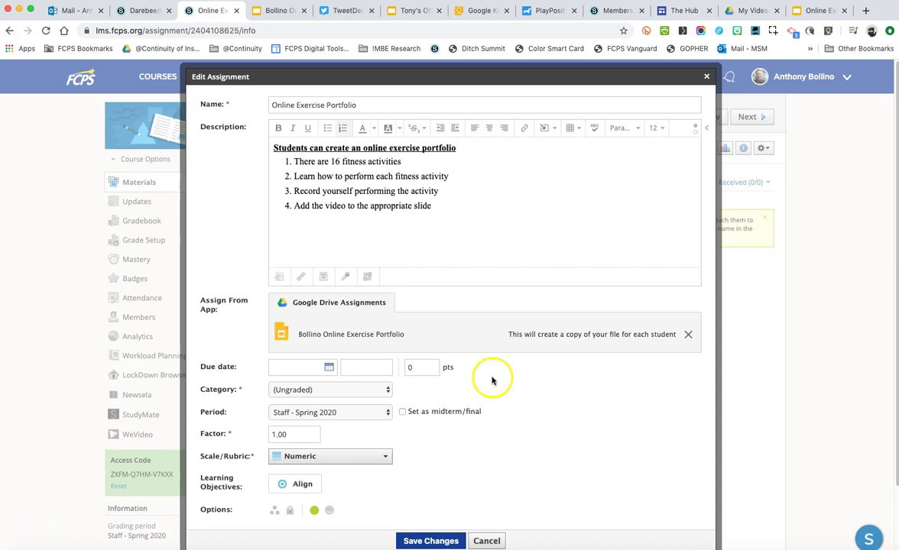
{"action": "left_click", "coordinate": [301, 276]}
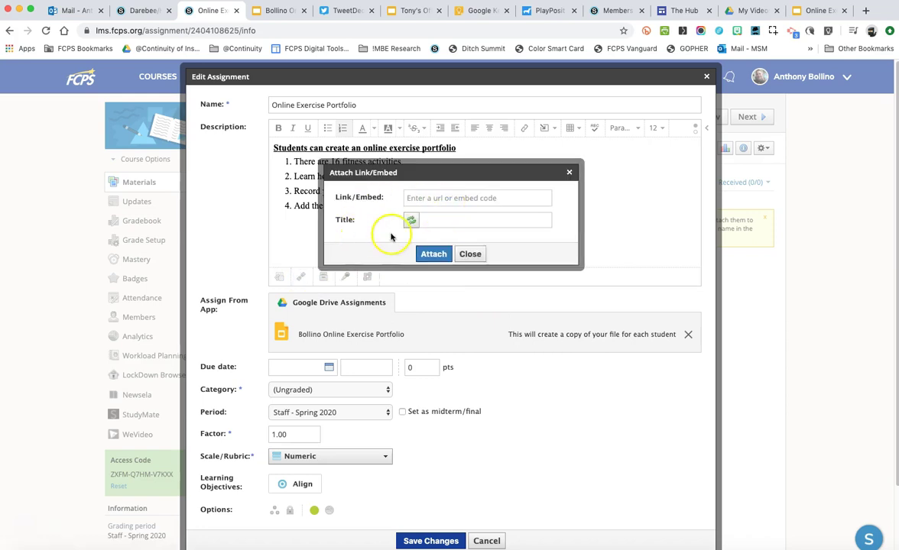
{"action": "left_click", "coordinate": [435, 198]}
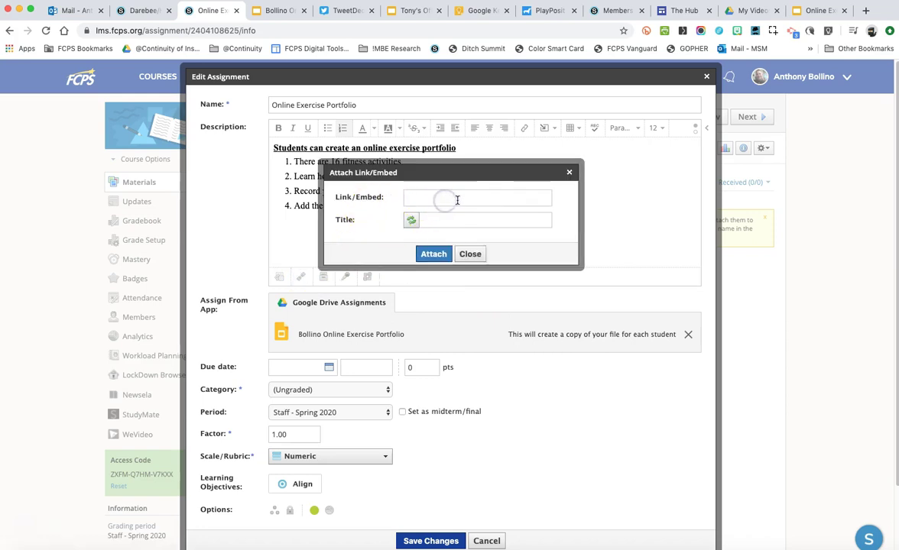
{"action": "left_click", "coordinate": [430, 220]}
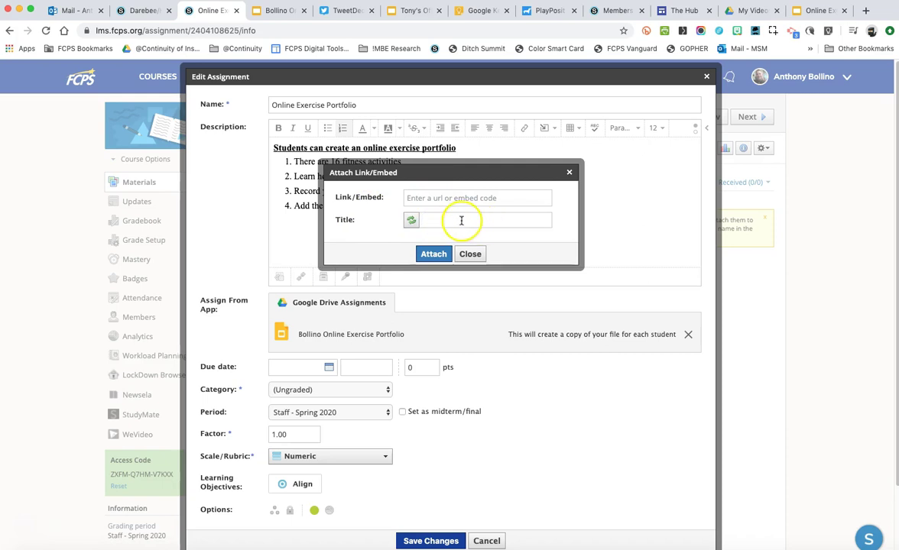
{"action": "left_click", "coordinate": [469, 256]}
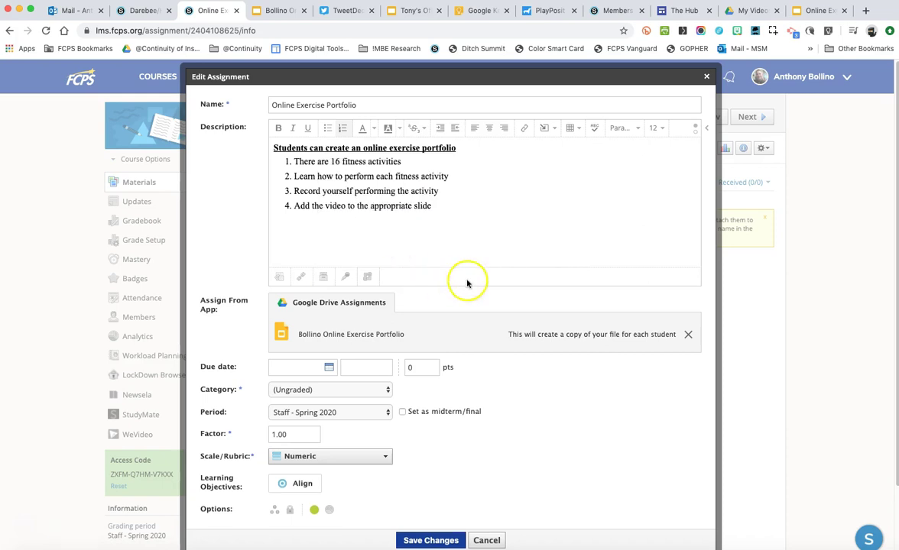
Set the assignment's due date to April 3, 2020 and its value to 100 points
{"action": "left_click", "coordinate": [320, 371]}
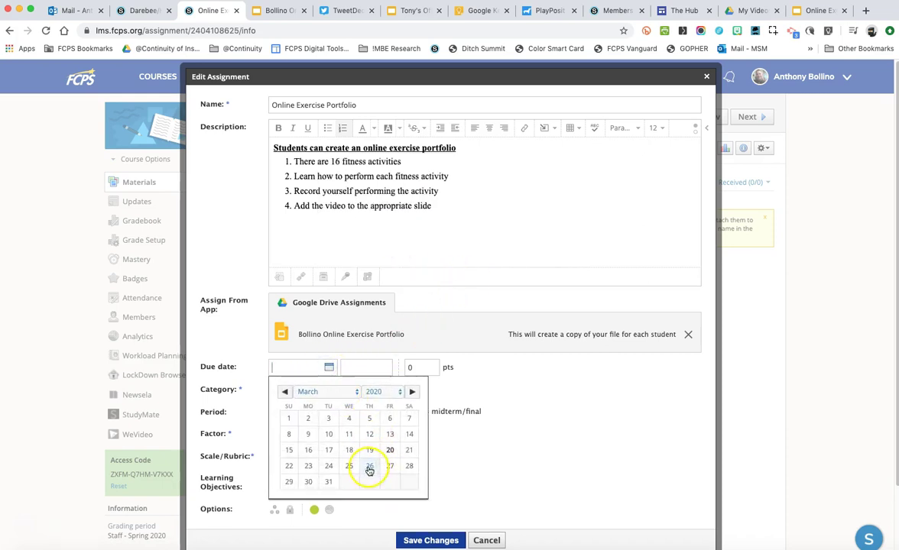
{"action": "left_click", "coordinate": [412, 392]}
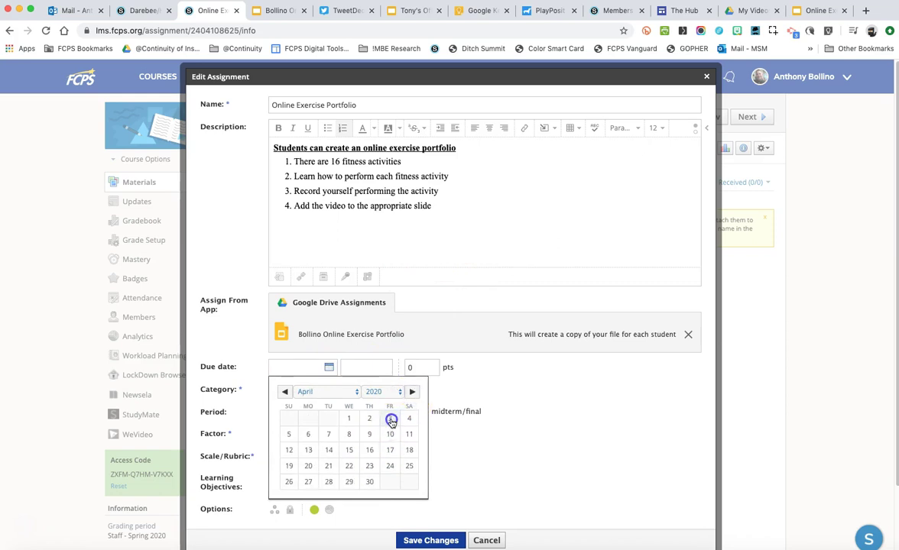
{"action": "left_click", "coordinate": [390, 418]}
{"action": "left_click", "coordinate": [409, 368]}
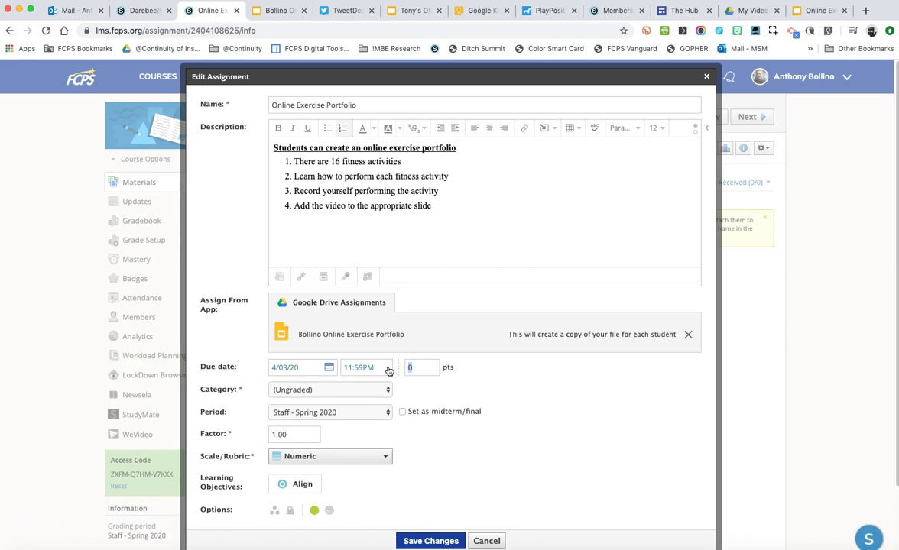
{"action": "type", "text": "100"}
Set the assignment's grading category to e.g. Homework
{"action": "left_click", "coordinate": [357, 390]}
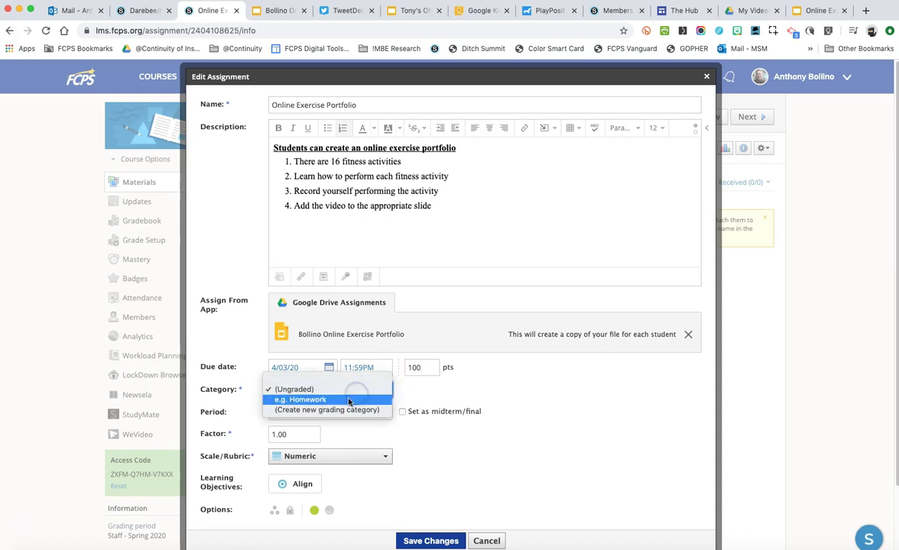
{"action": "left_click", "coordinate": [367, 390]}
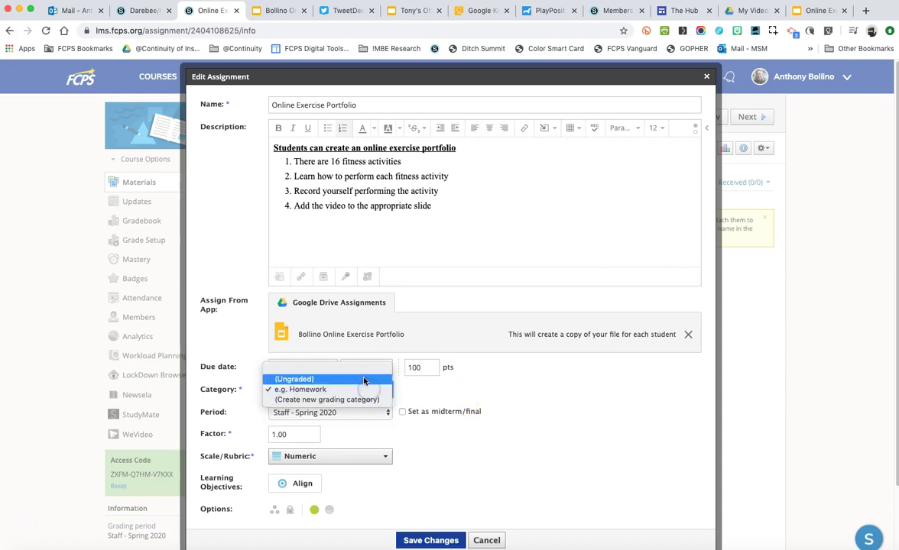
{"action": "left_click", "coordinate": [363, 374]}
{"action": "double_click", "coordinate": [411, 368]}
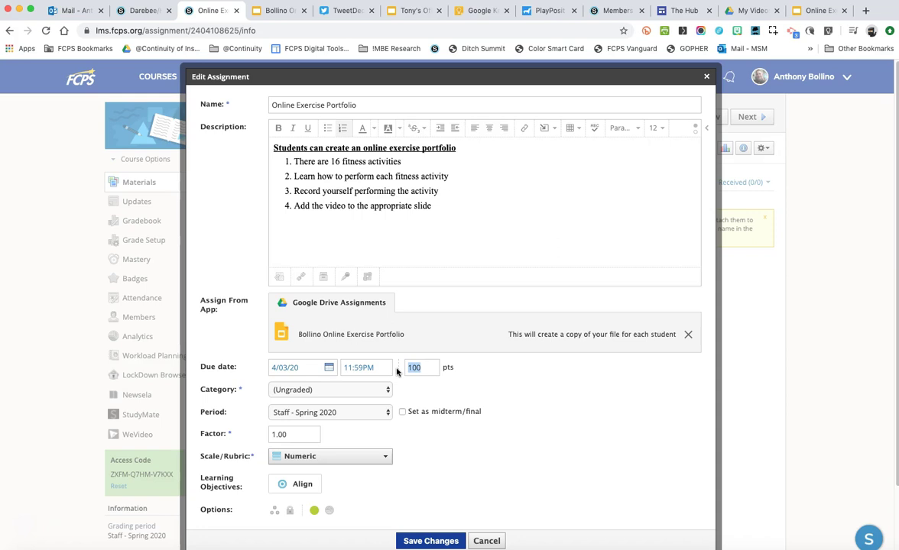
{"action": "left_click", "coordinate": [367, 390]}
{"action": "left_click", "coordinate": [341, 400]}
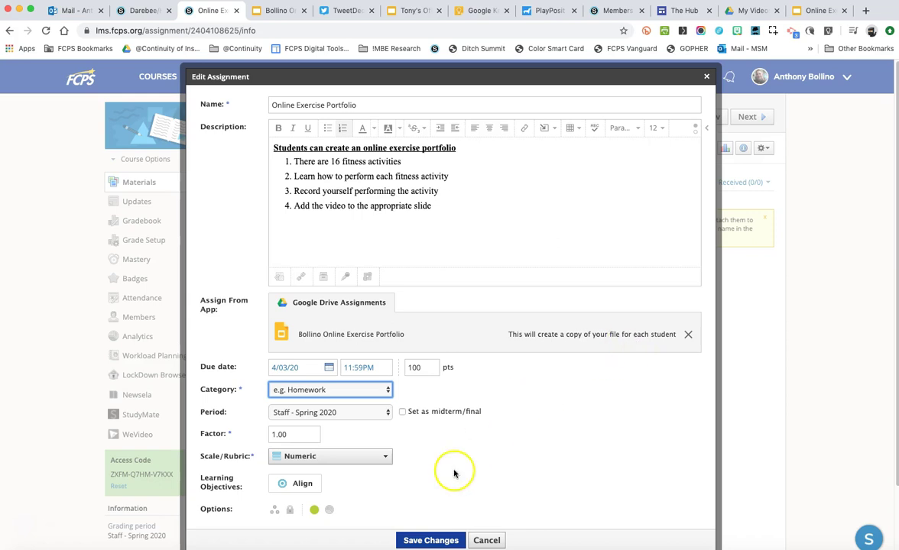
Save the changes to the Online Exercise Portfolio assignment
{"action": "left_click", "coordinate": [431, 540]}
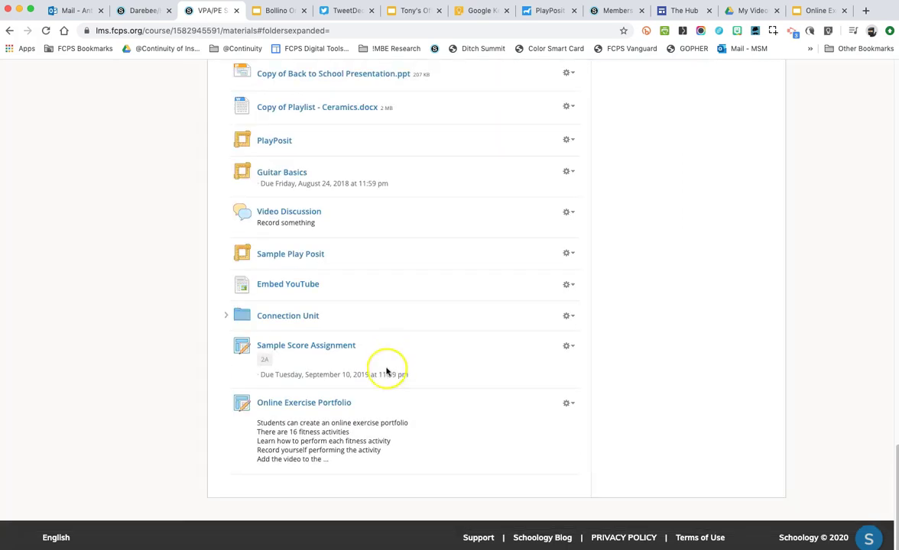
Open the Online Exercise Portfolio assignment from the course materials, and view its attached Bollino Online Exercise Portfolio deck before returning to the assignment
{"action": "left_click", "coordinate": [301, 403]}
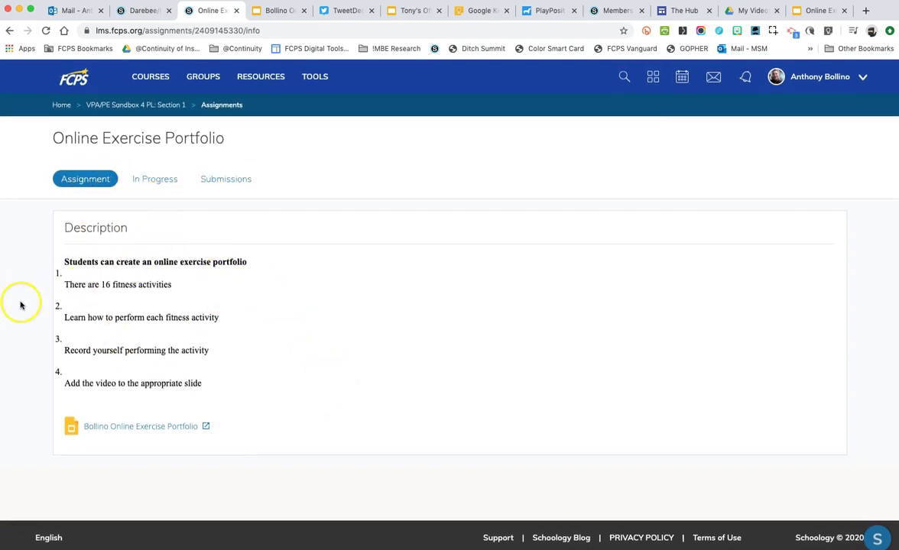
{"action": "left_click", "coordinate": [174, 428]}
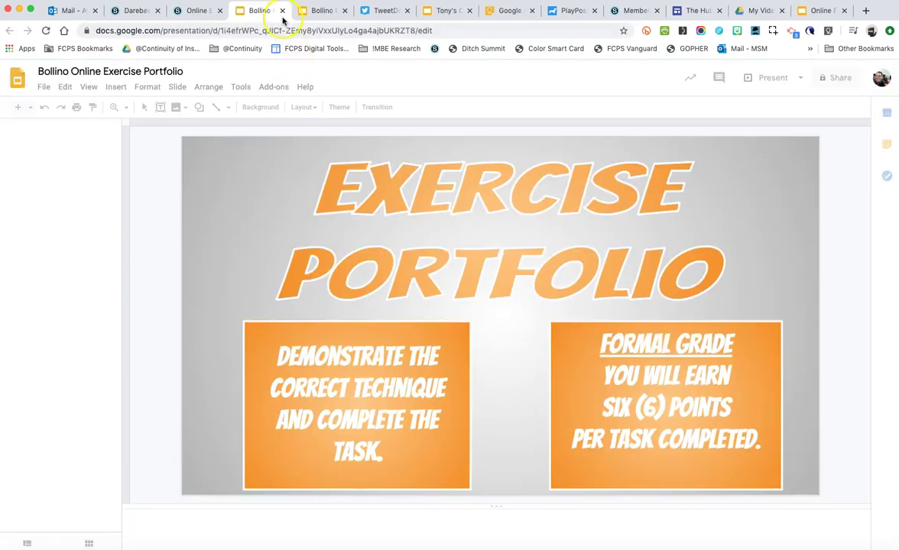
{"action": "left_click", "coordinate": [282, 10]}
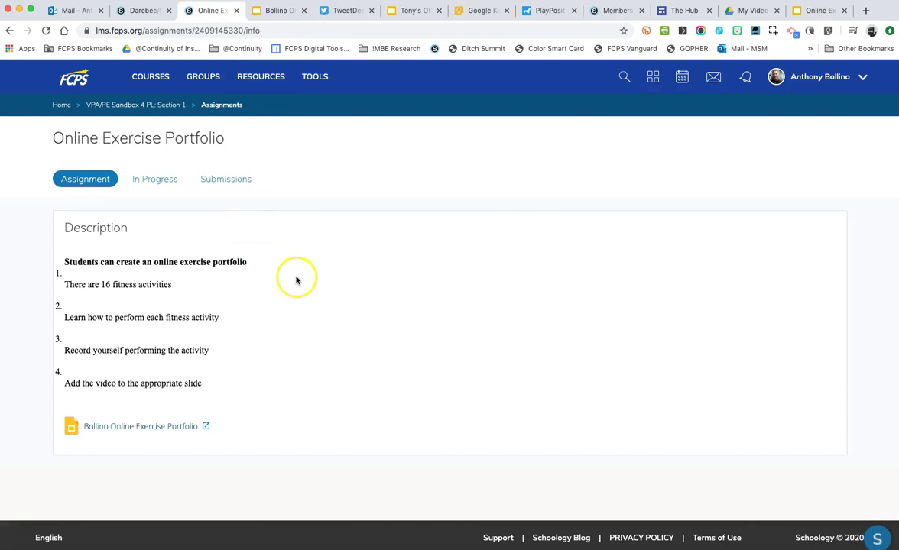
Review each listed student's in-progress document for the assignment, and check the assignment's submissions
{"action": "left_click", "coordinate": [164, 182]}
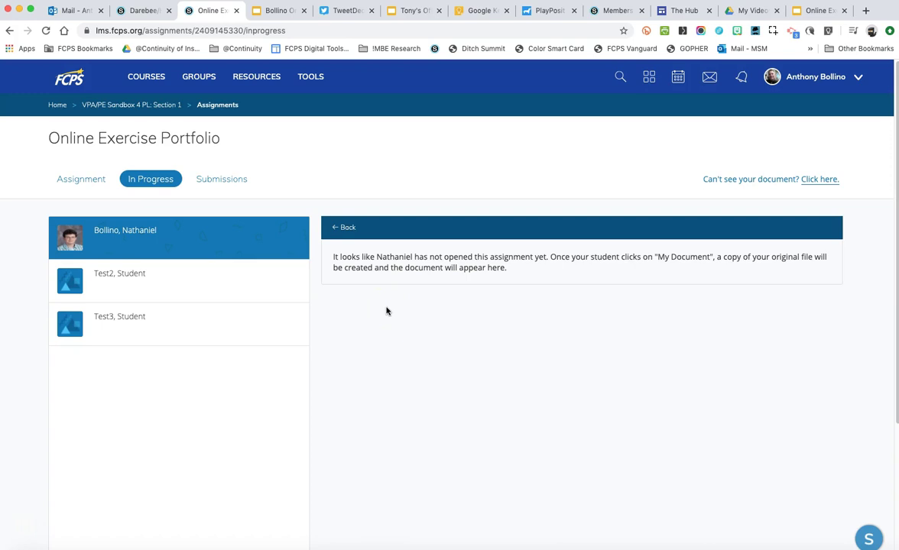
{"action": "left_click", "coordinate": [386, 311]}
{"action": "left_click", "coordinate": [373, 313]}
{"action": "left_click", "coordinate": [191, 280]}
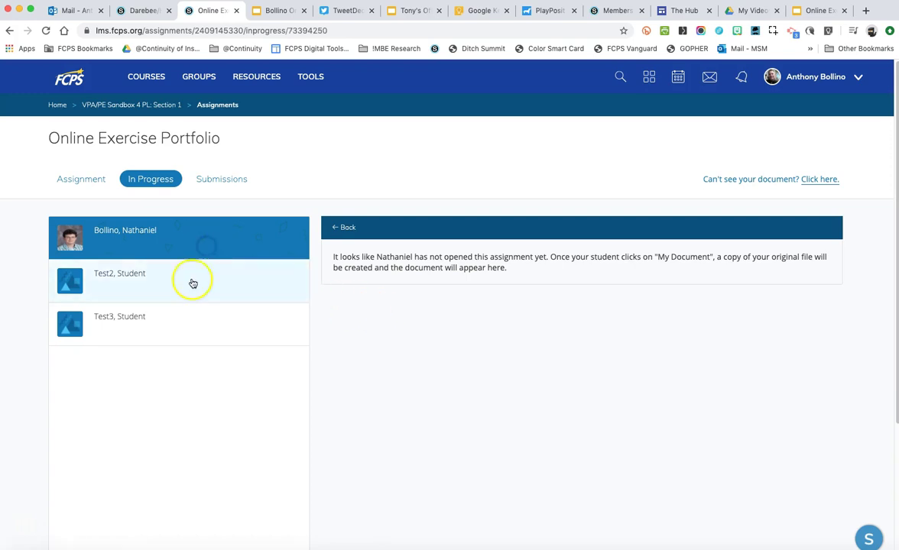
{"action": "left_click", "coordinate": [209, 319]}
{"action": "left_click", "coordinate": [211, 241]}
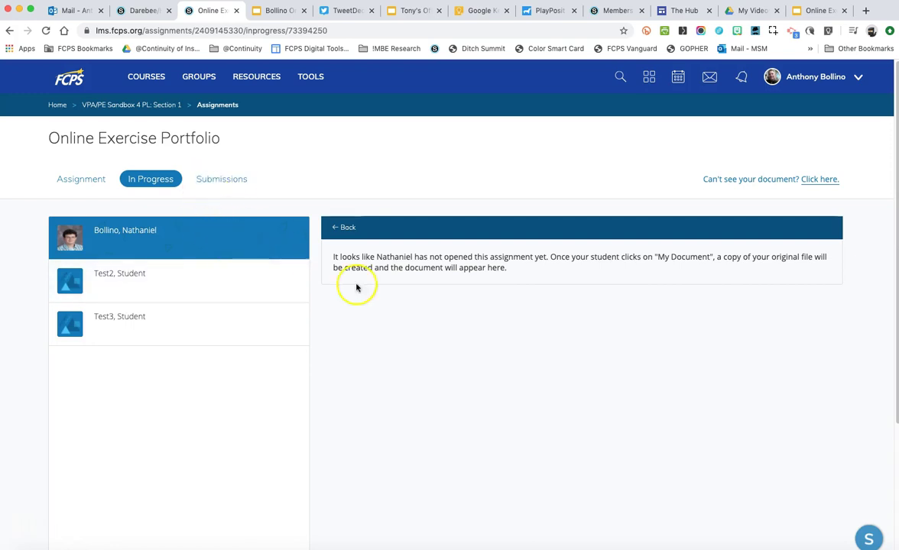
{"action": "left_click", "coordinate": [210, 180]}
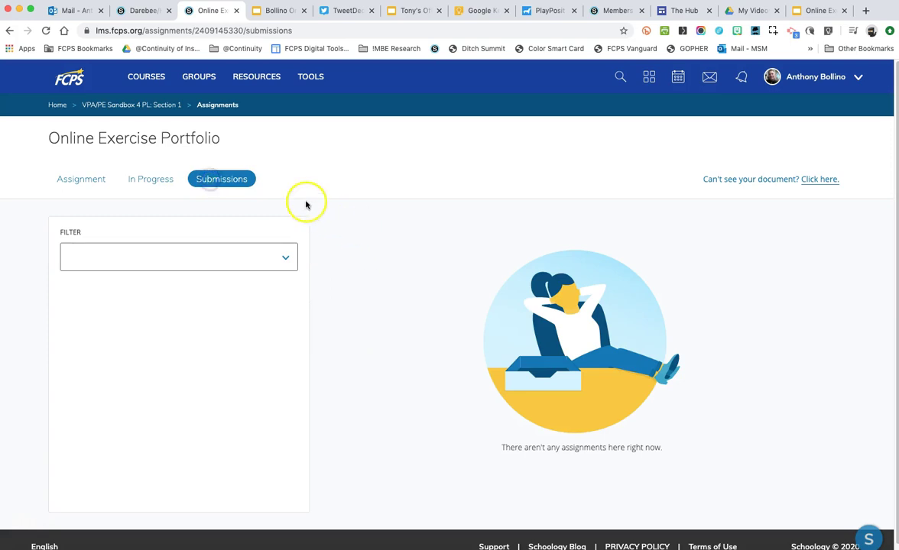